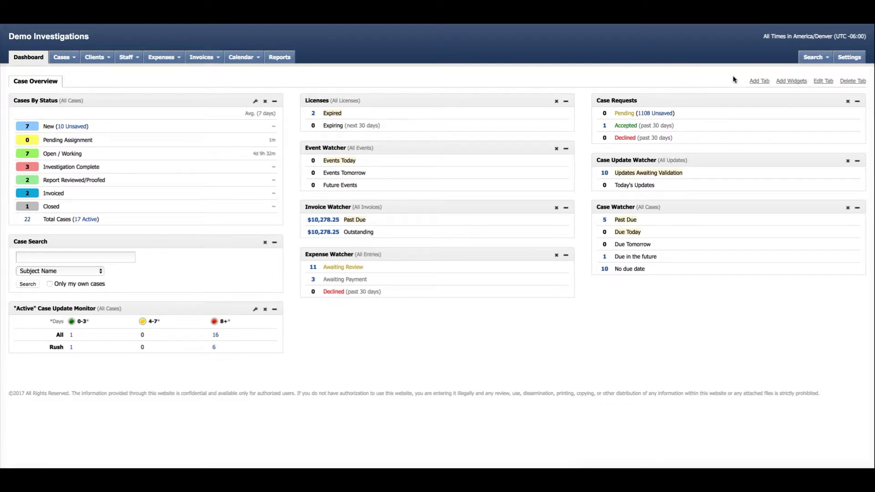
Go to Settings and open the empty Case Types list under Cases.
left_click(849, 58)
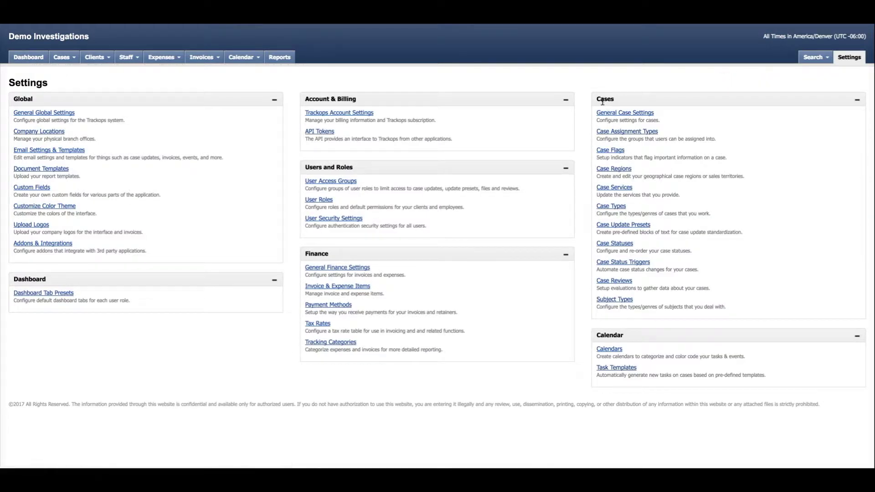
left_click(606, 207)
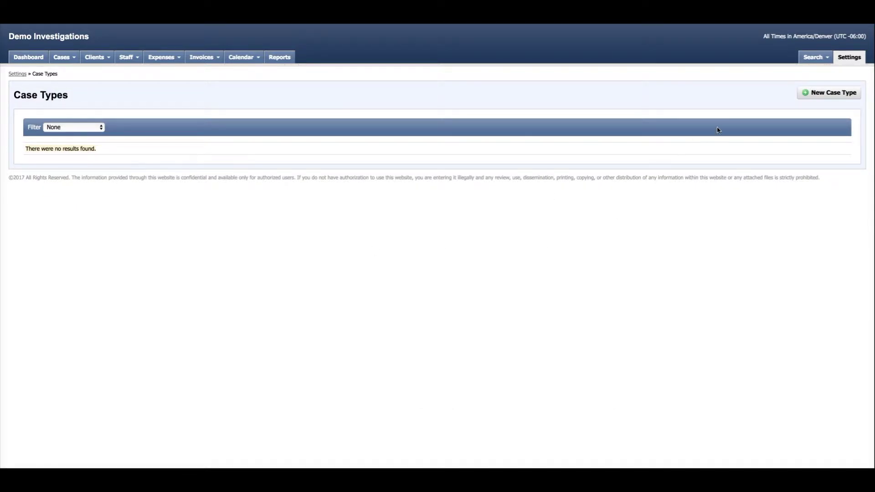
Fill a new case type form: name Workers' Compensation, tag WC, description Insurance Fraud.
left_click(819, 95)
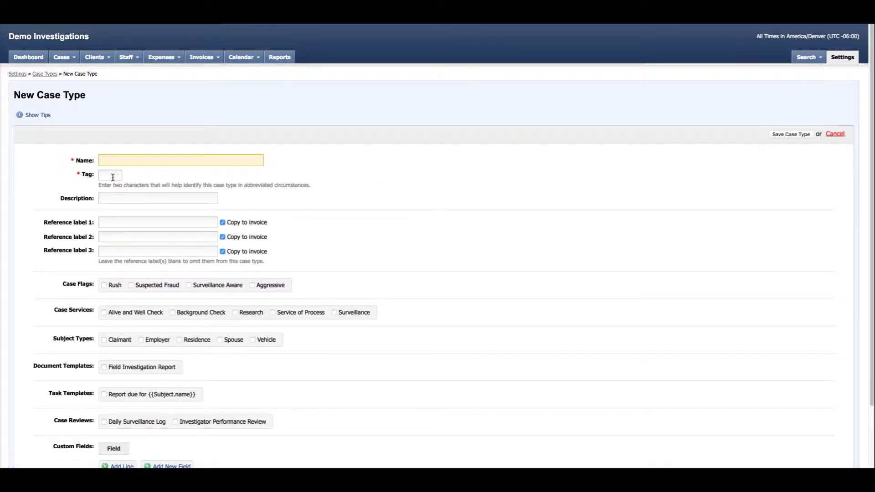
type("Workers' Compensation")
left_click(113, 174)
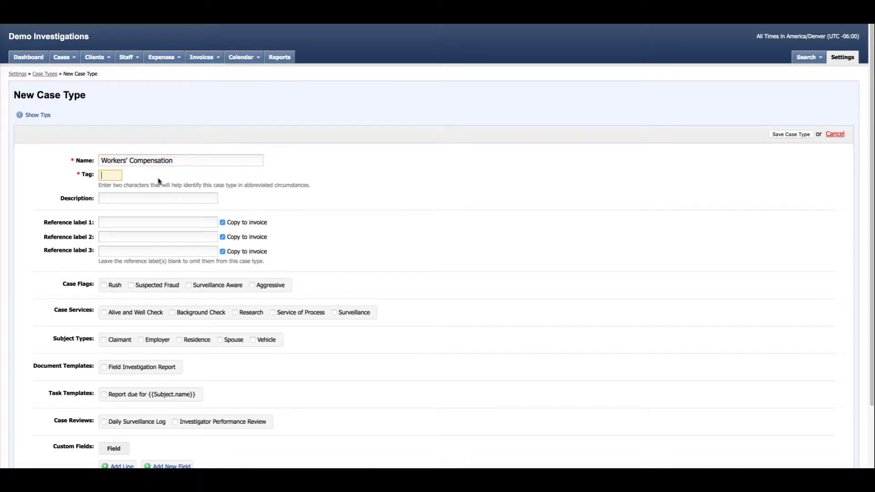
type("WC")
left_click(178, 196)
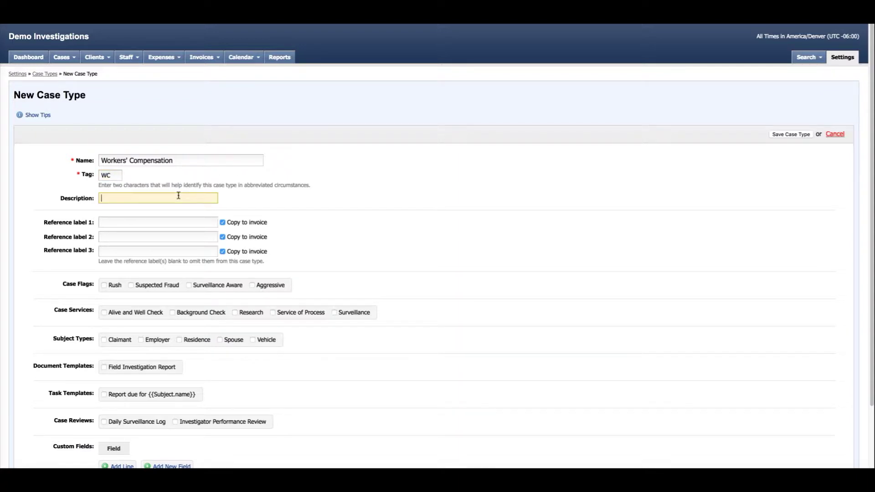
type("Insurance Fraud")
Enter Claim Number as reference label 1 and SIU Number as reference label 2.
left_click(142, 221)
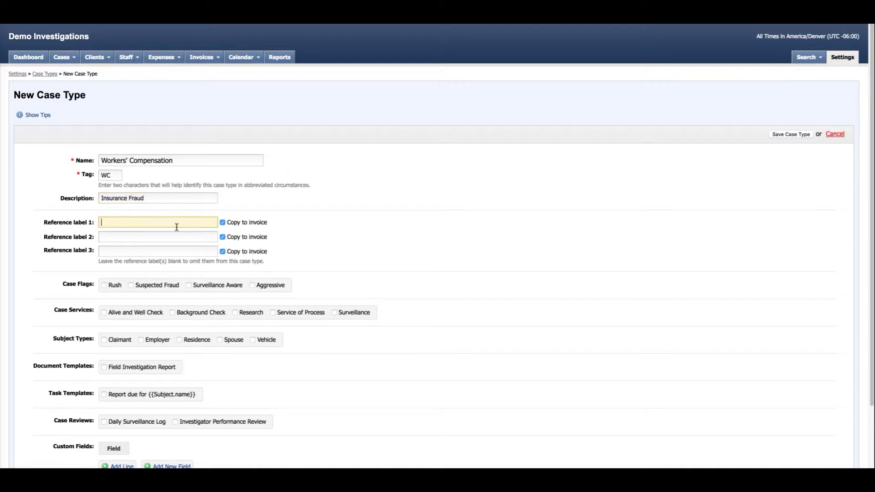
left_click(145, 237)
left_click(141, 252)
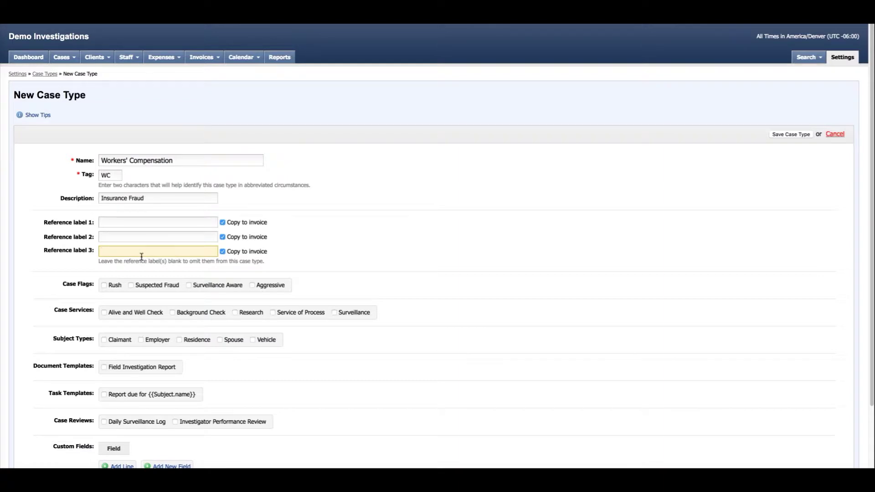
left_click(127, 220)
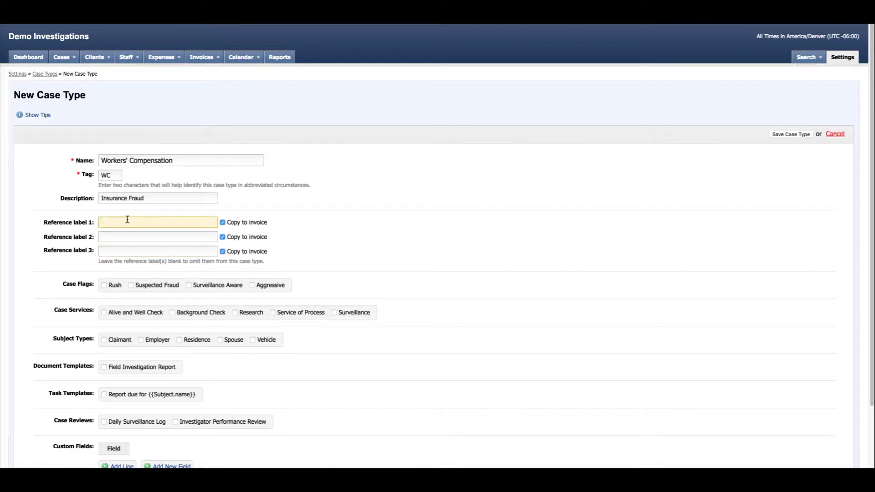
type("Claim Number")
key("Tab")
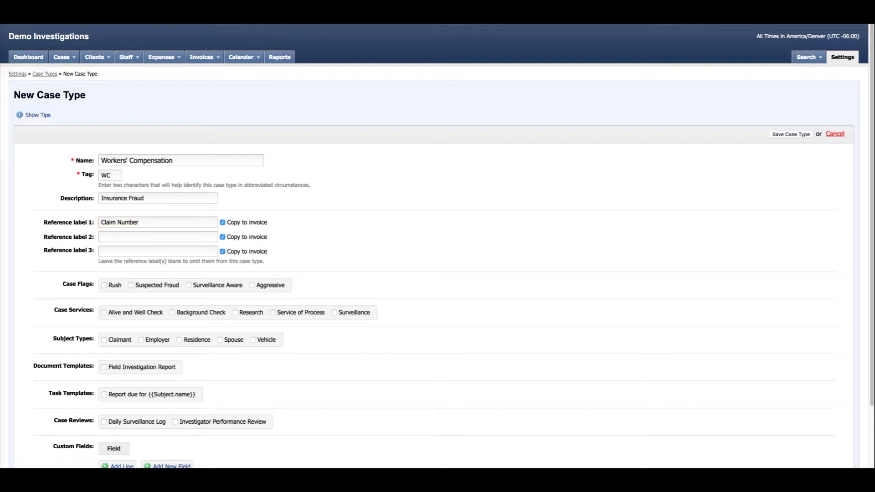
left_click(126, 237)
type("SIU Number")
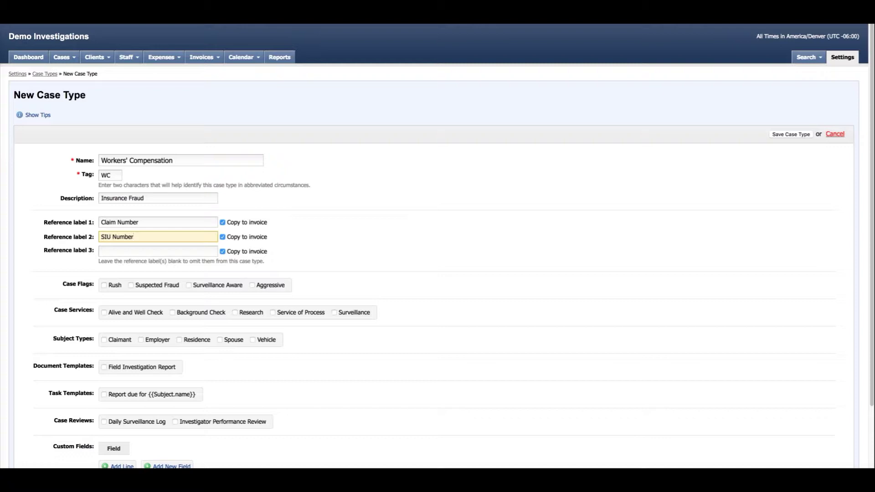
left_click(325, 229)
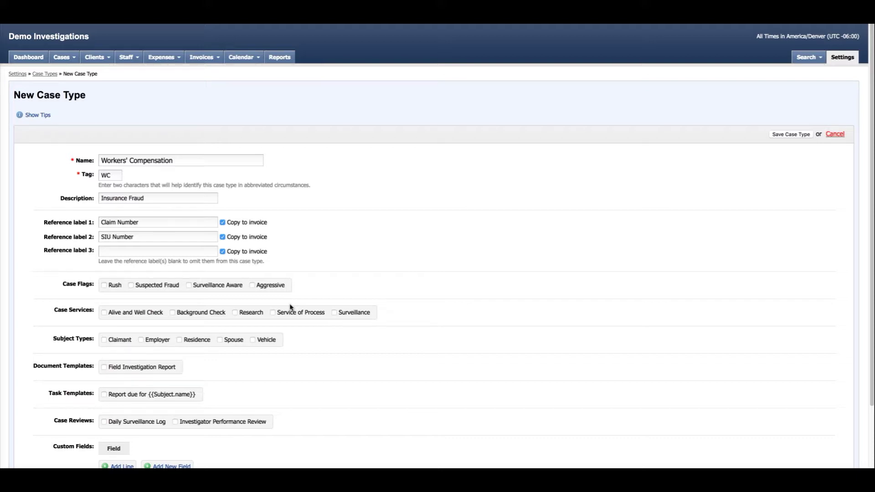
Flag Rush and Suspected Fraud, and include Alive and Well Check, Background Check and Surveillance services.
left_click(104, 286)
left_click(131, 285)
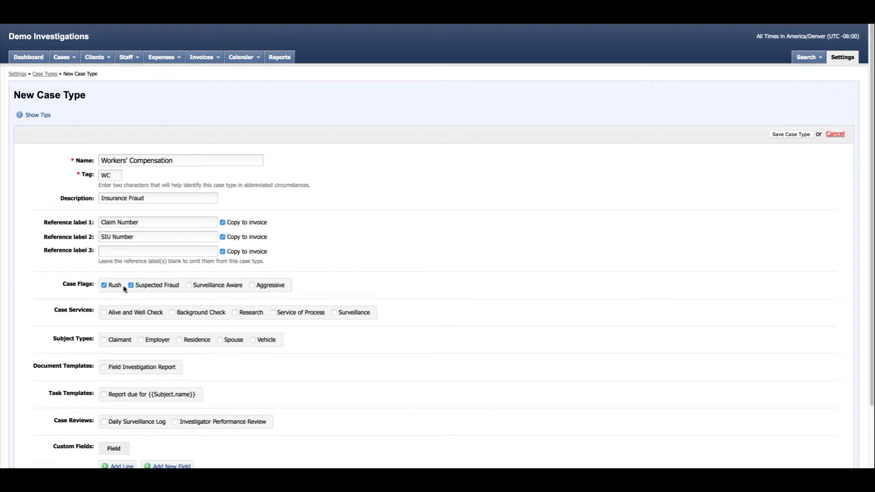
left_click(211, 288)
left_click(273, 286)
left_click(272, 287)
left_click(208, 288)
left_click(147, 313)
left_click(202, 314)
left_click(352, 315)
Allow Claimant as a subject type and make it the default subject type.
left_click(118, 342)
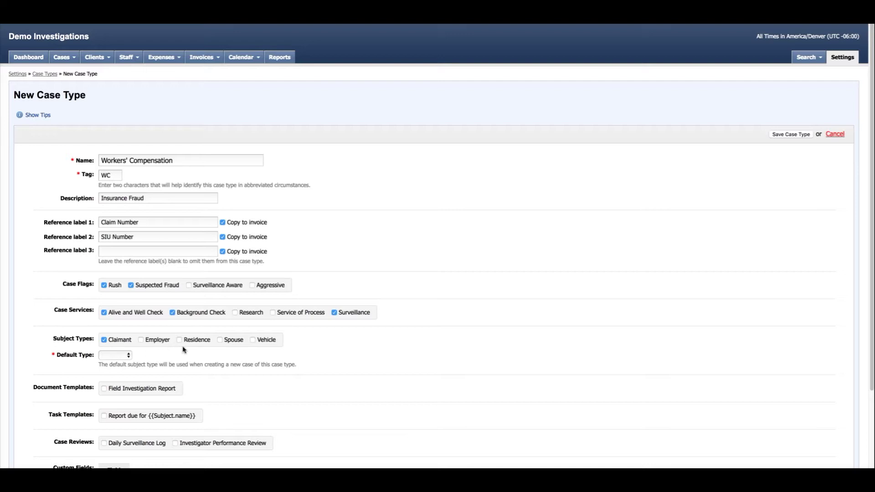
left_click(126, 358)
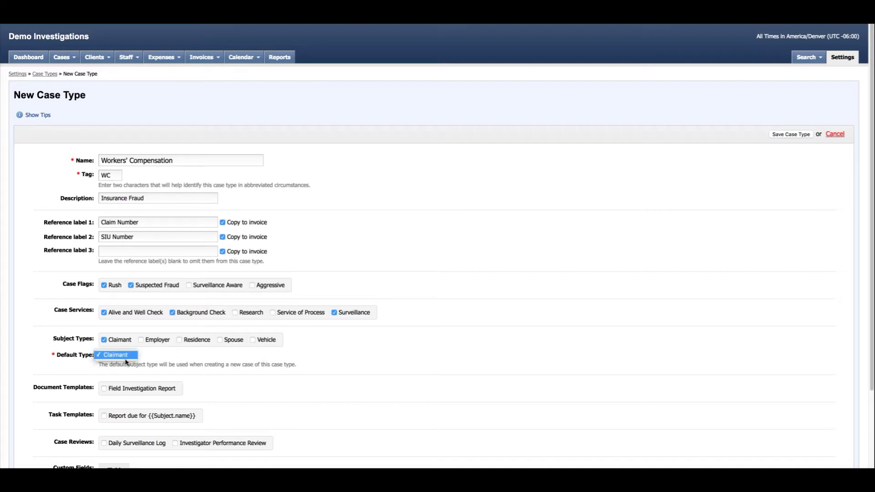
left_click(123, 356)
left_click(122, 357)
left_click(122, 358)
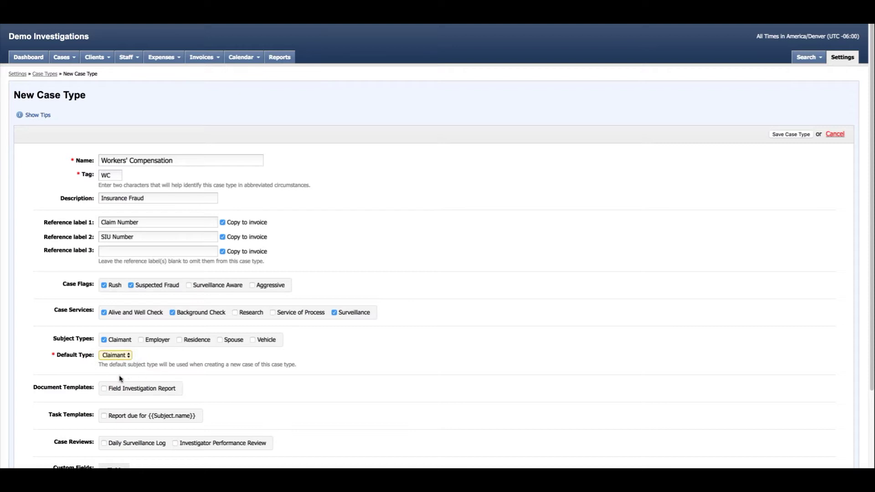
left_click(244, 377)
Save the Workers' Compensation case type, then start a New Case from the Cases menu.
scroll(226, 371, "down", 2)
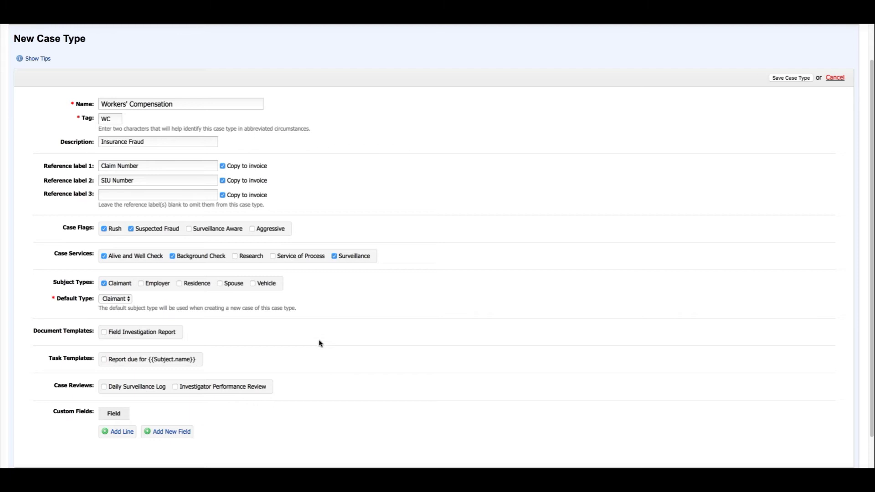
scroll(321, 344, "down", 2)
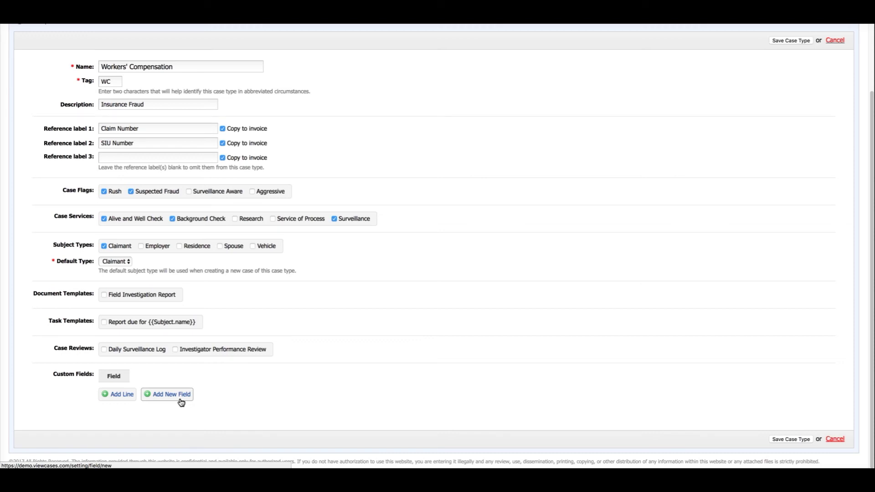
scroll(182, 403, "up", 3)
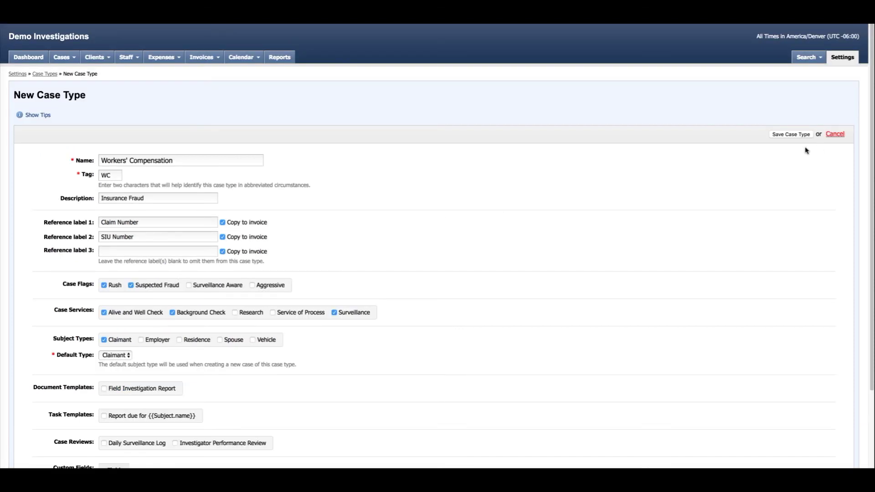
left_click(798, 135)
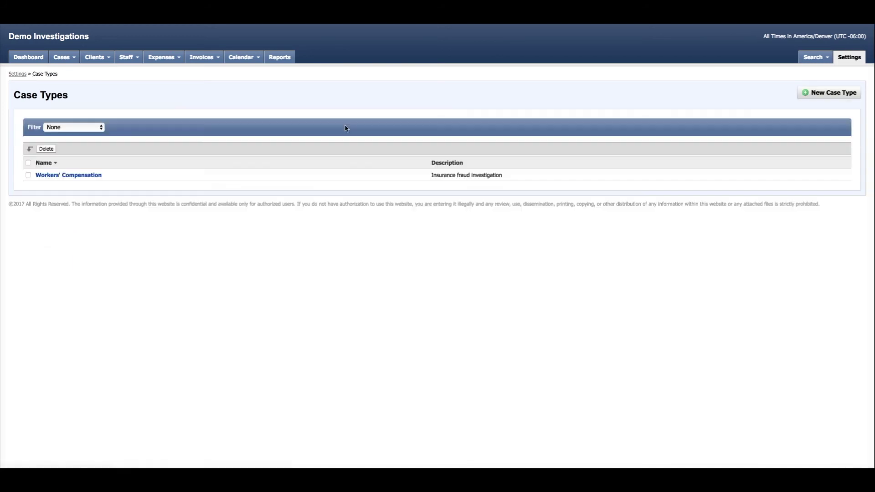
left_click(68, 57)
left_click(71, 75)
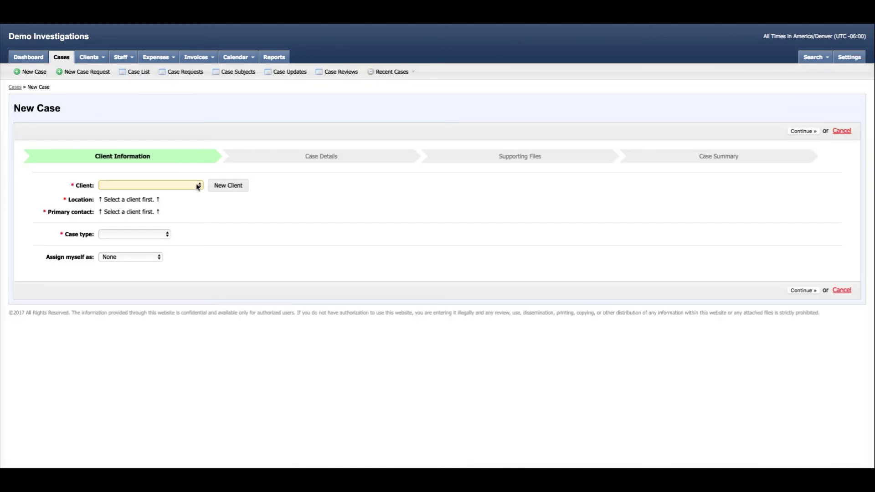
Choose ABC Insurance as the client and Workers' Compensation as the case type.
left_click(199, 186)
left_click(172, 193)
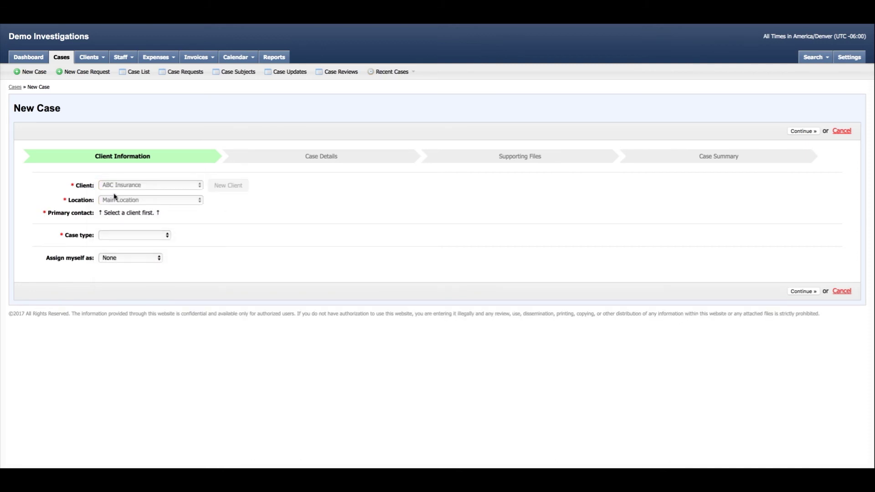
left_click(164, 244)
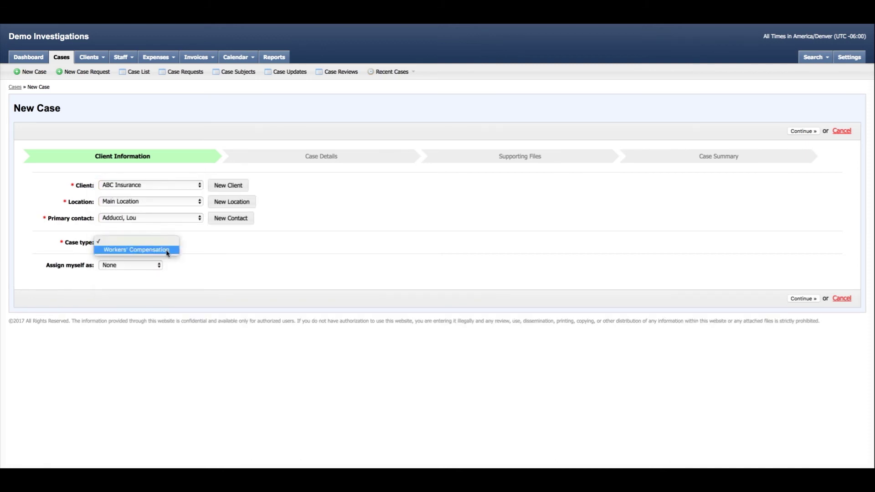
left_click(169, 251)
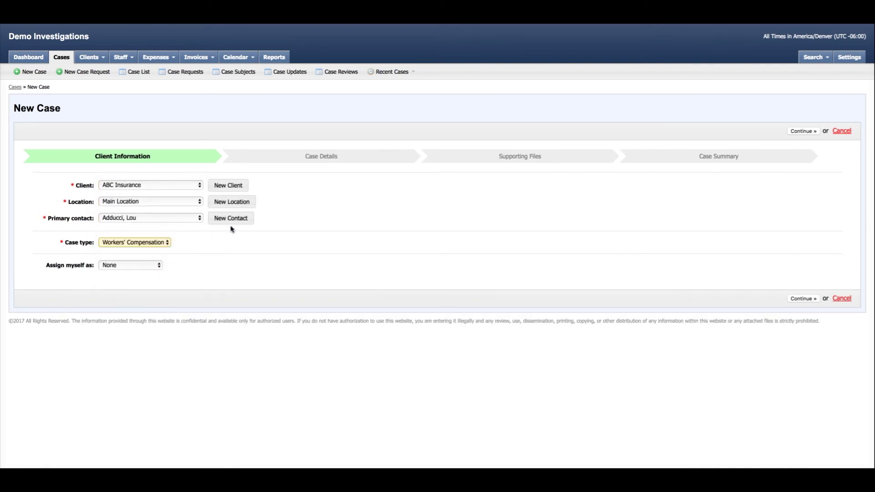